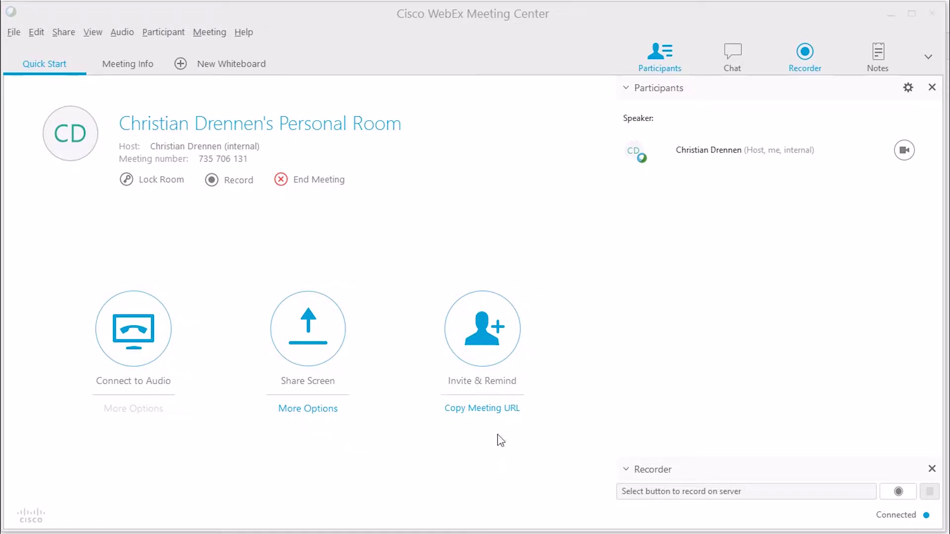
- Email the personal room meeting invitation to one invitee, pasting their address
left_click(497, 328)
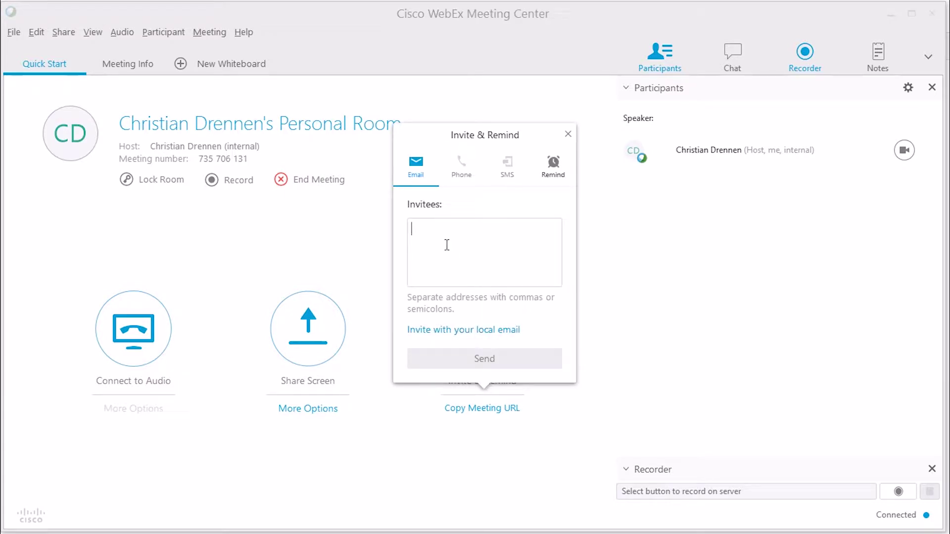
key("ctrl+v")
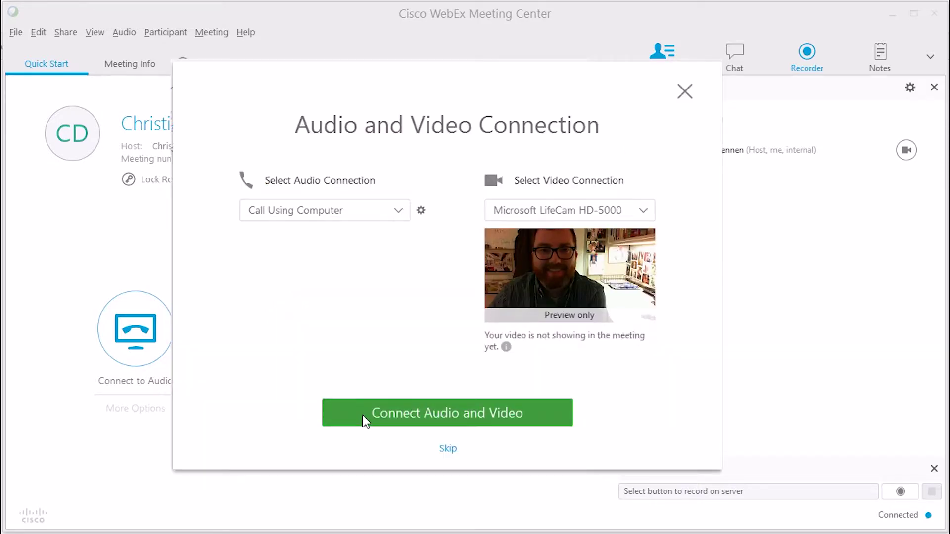
- Cancel the stalled connection and join the meeting audio through computer audio
left_click(362, 418)
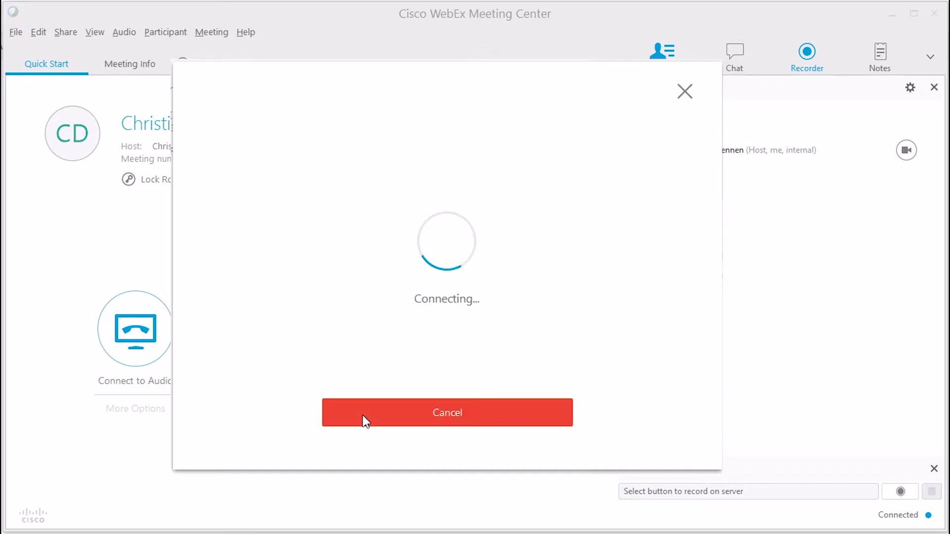
left_click(362, 418)
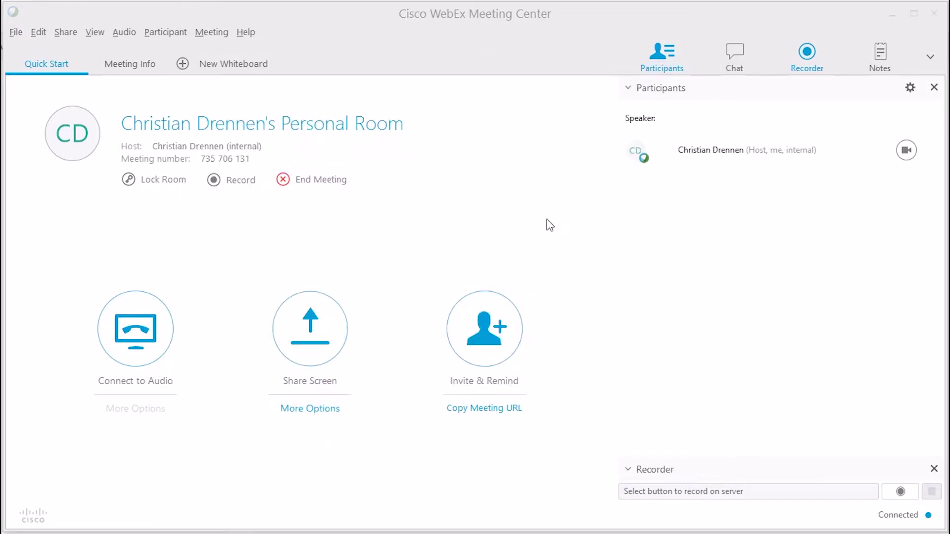
left_click(170, 329)
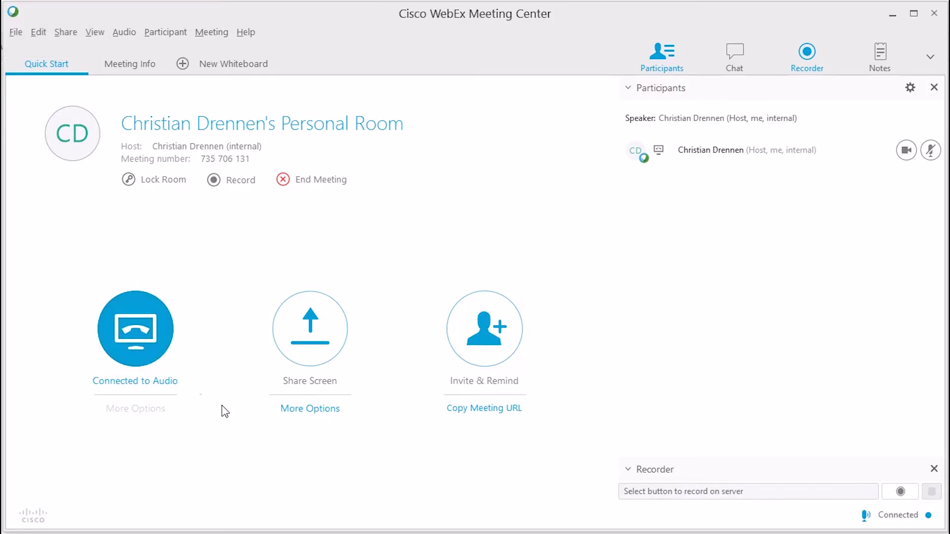
- Confirm Computer Audio Settings, keeping the current speaker and microphone devices
left_click(124, 32)
left_click(163, 73)
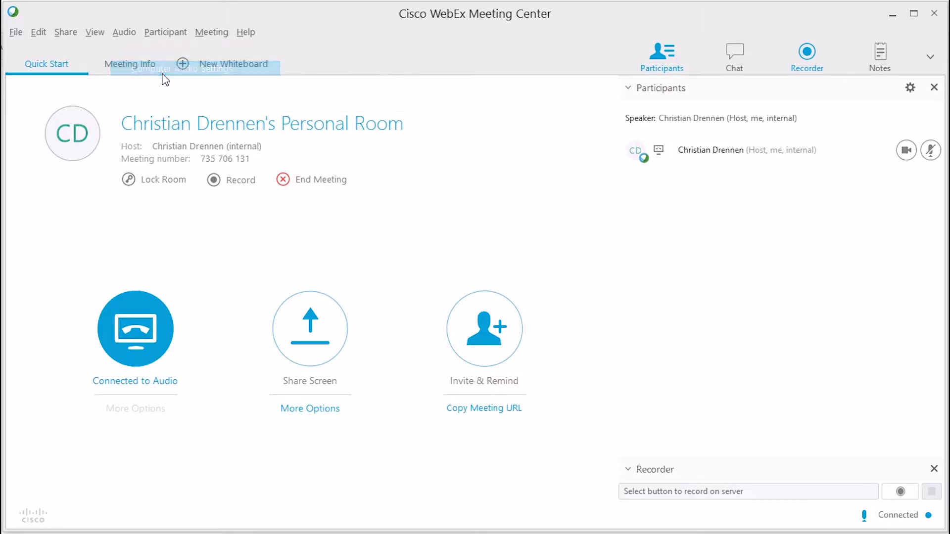
left_click(169, 152)
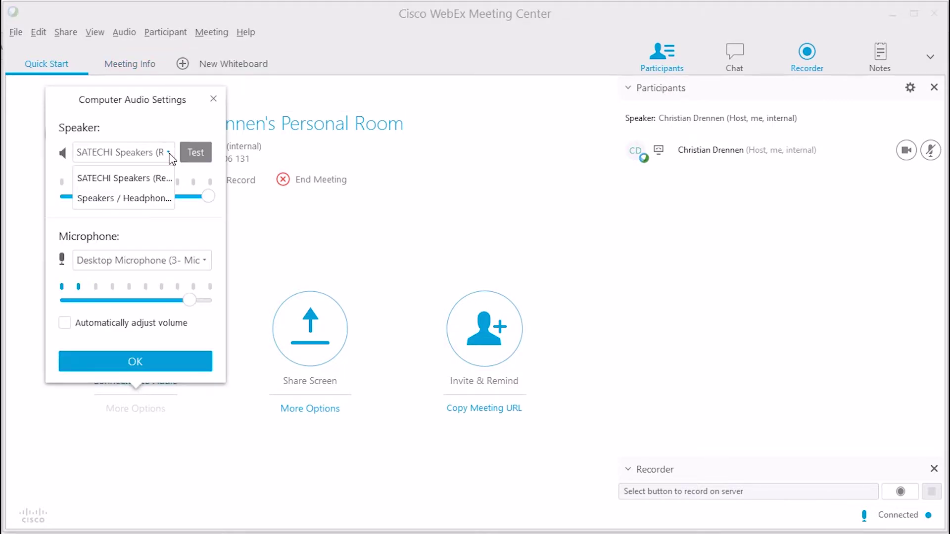
left_click(170, 155)
left_click(205, 263)
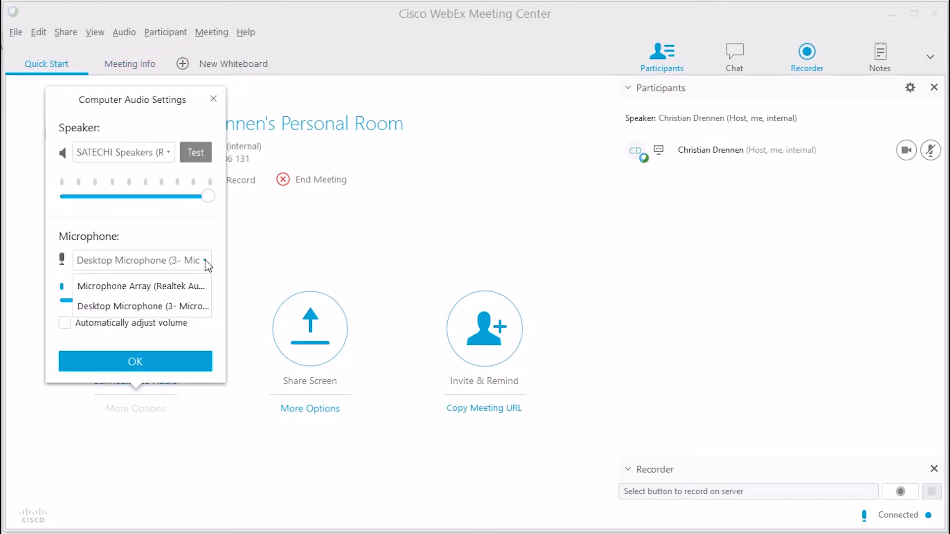
left_click(207, 262)
left_click(182, 357)
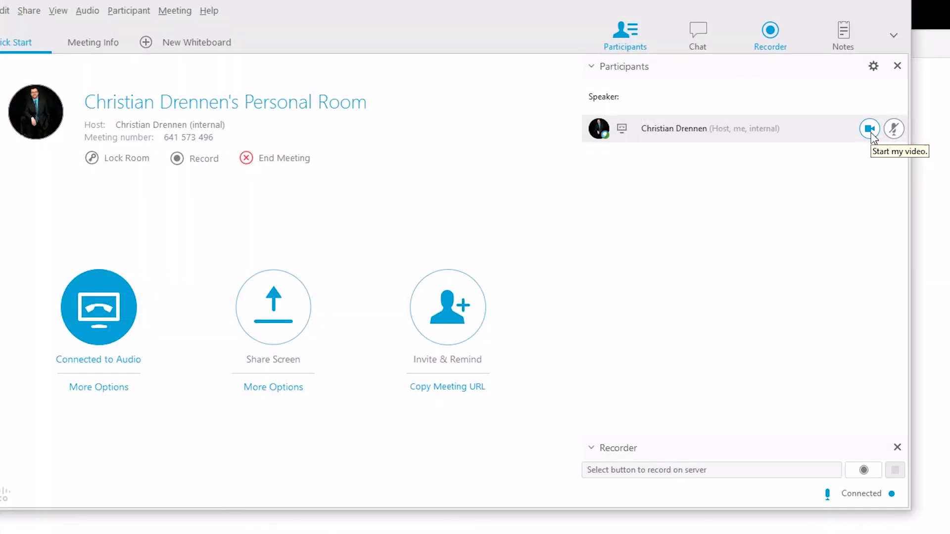
- Start your camera video from the Participants panel next to your name
left_click(869, 130)
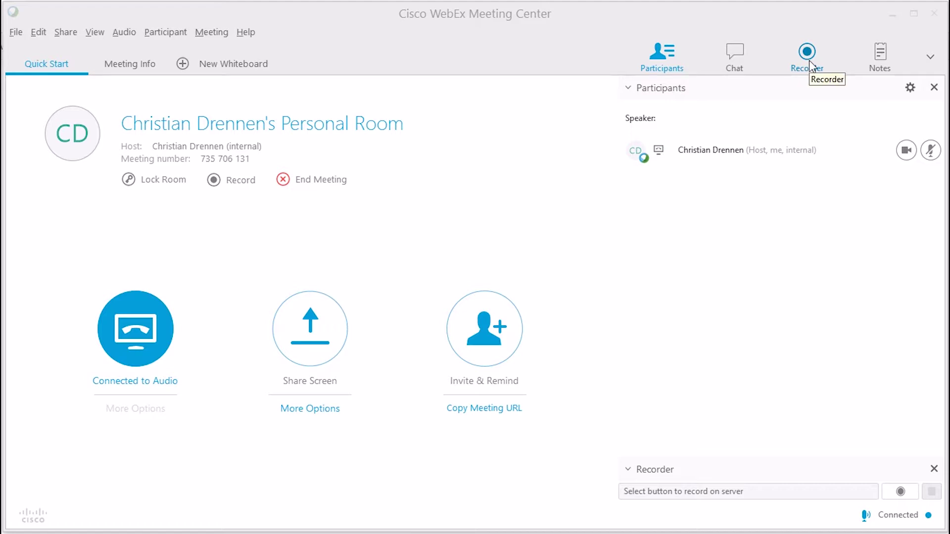
- Record the meeting on the server briefly, then stop and confirm Stop Recording
left_click(242, 181)
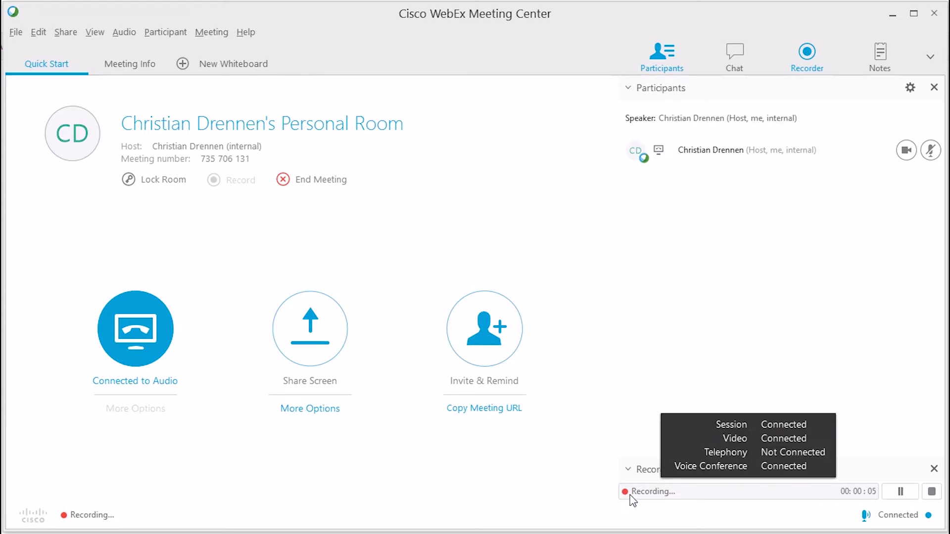
left_click(932, 491)
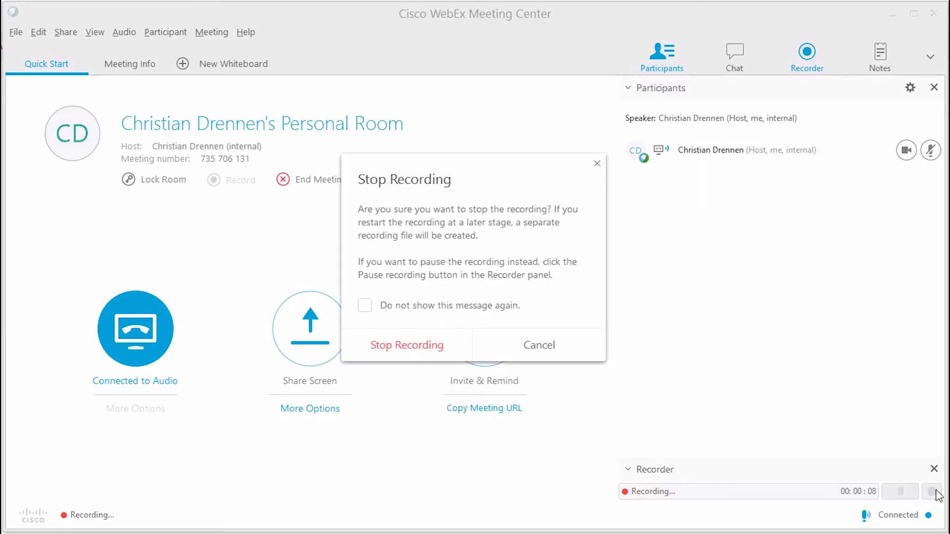
left_click(436, 344)
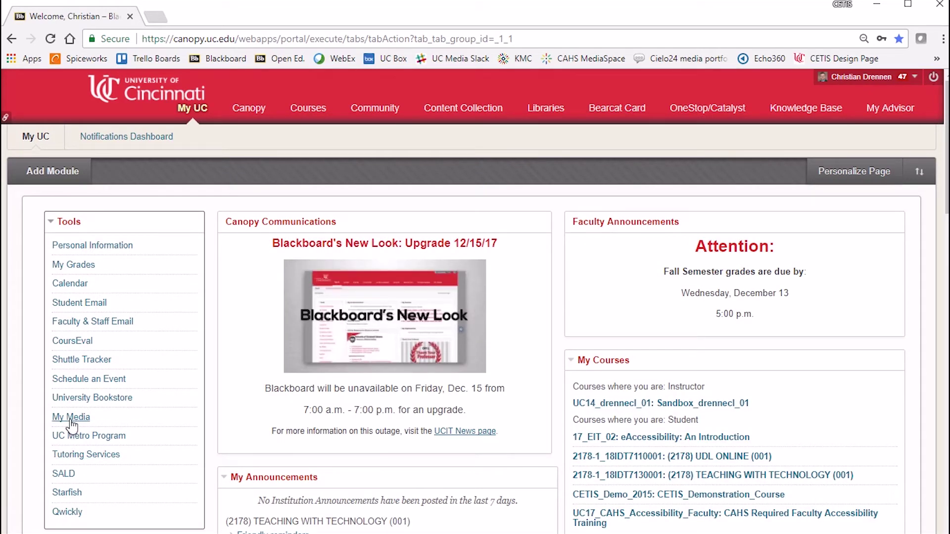
- Open My Media from the Tools module and scroll through the uploaded videos
left_click(73, 420)
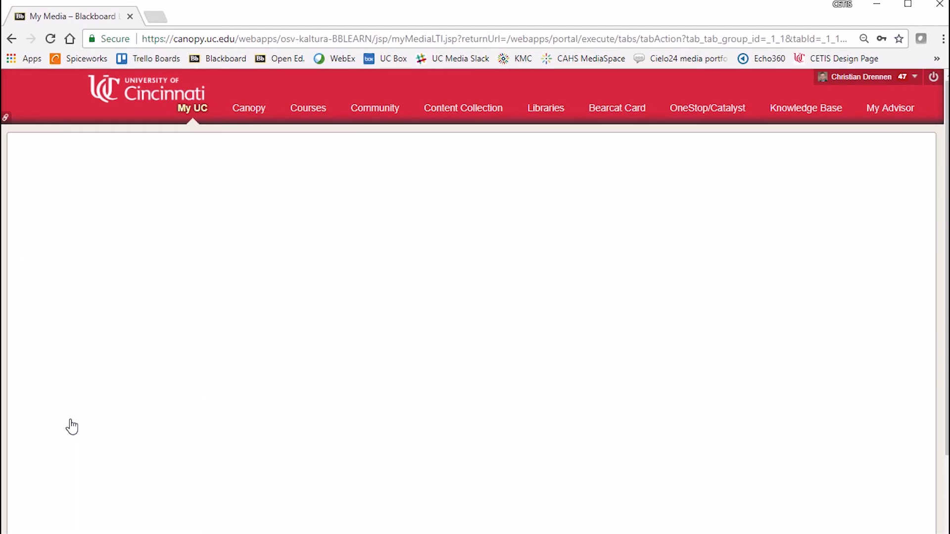
scroll(78, 352, "down", 3)
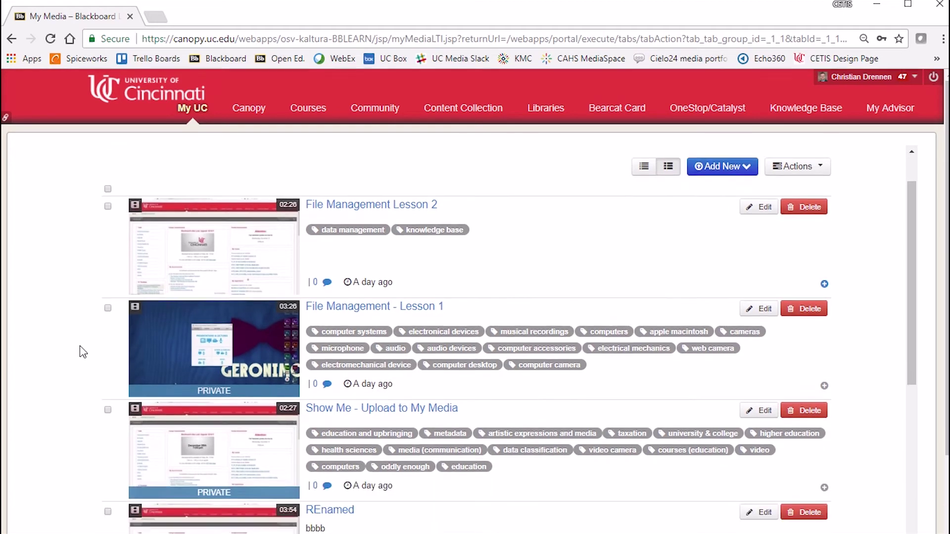
scroll(83, 353, "down", 7)
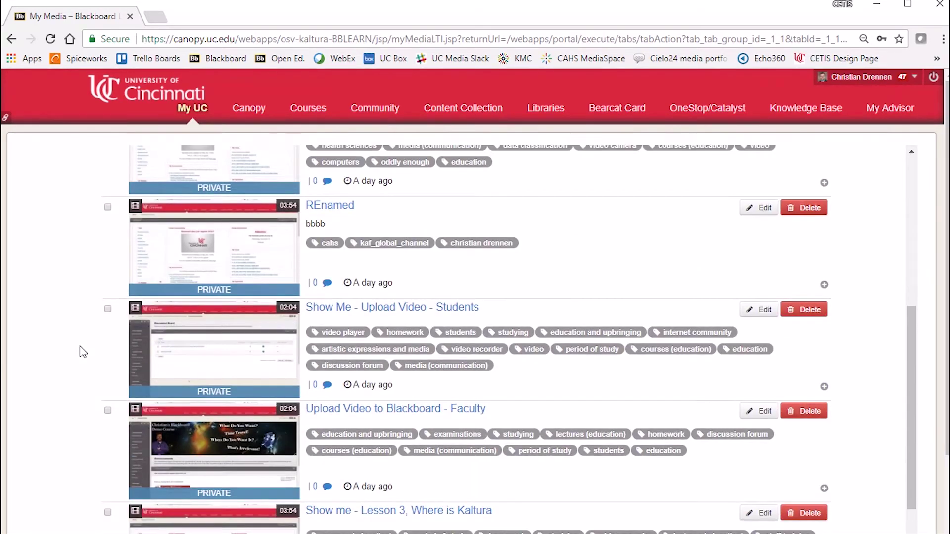
scroll(82, 353, "down", 2)
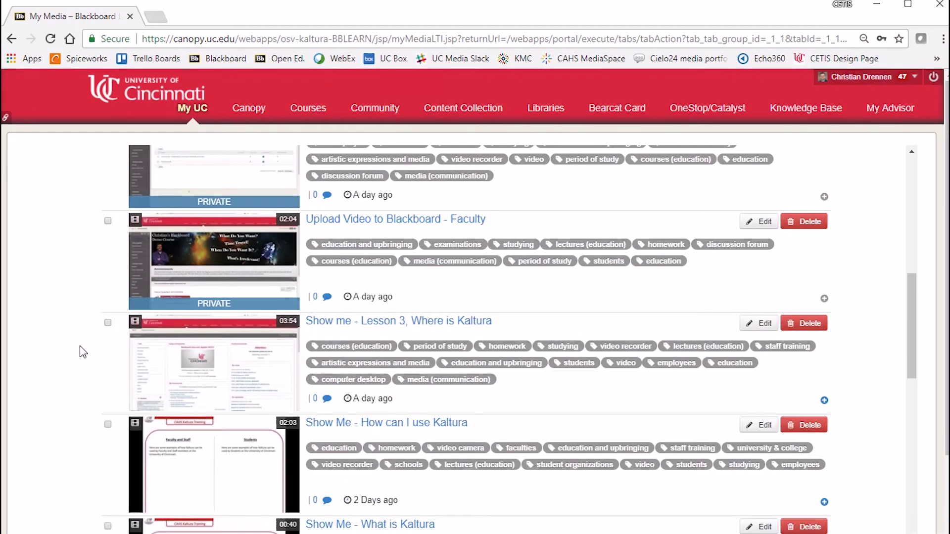
scroll(912, 244, "up", 1)
scroll(910, 242, "up", 10)
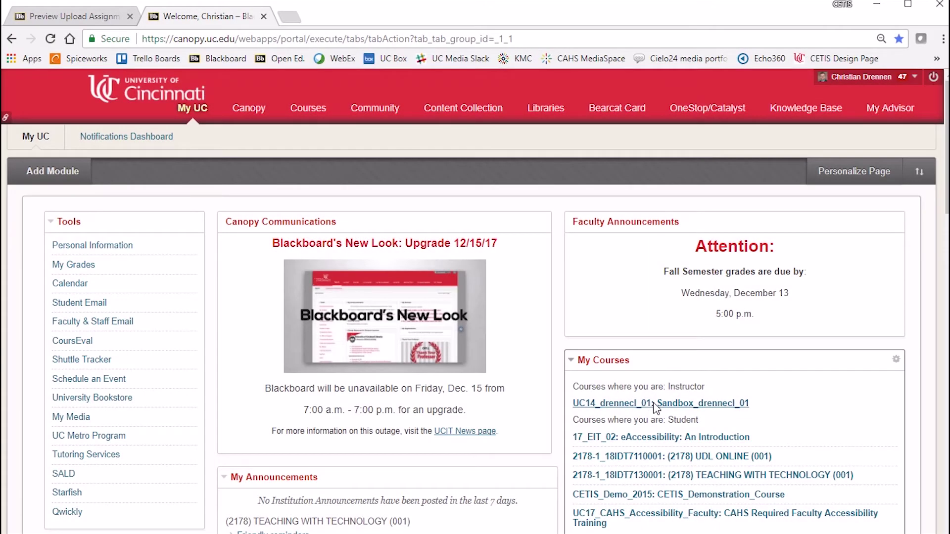
- Open the Sandbox course's Module 1 - Effective Interactions assignment
left_click(653, 404)
left_click(250, 366)
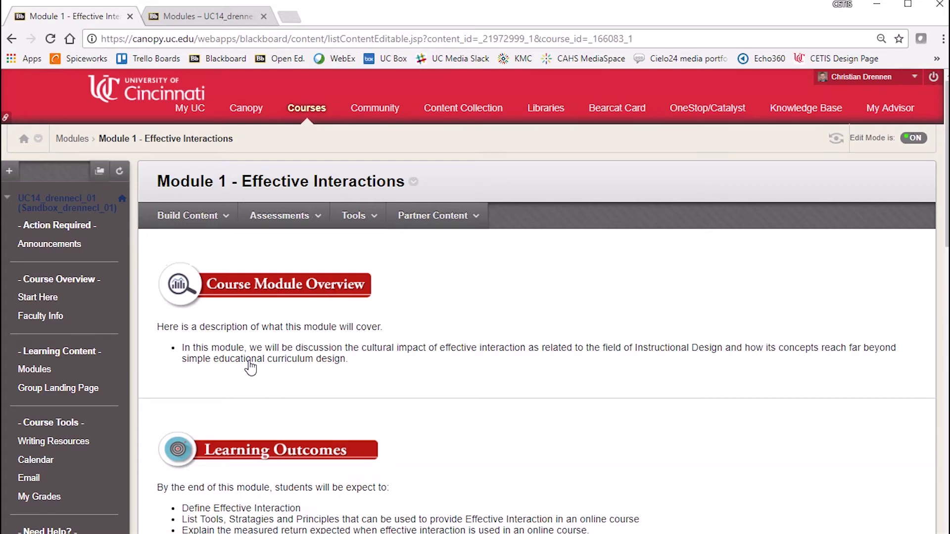
scroll(249, 363, "down", 6)
scroll(248, 364, "down", 9)
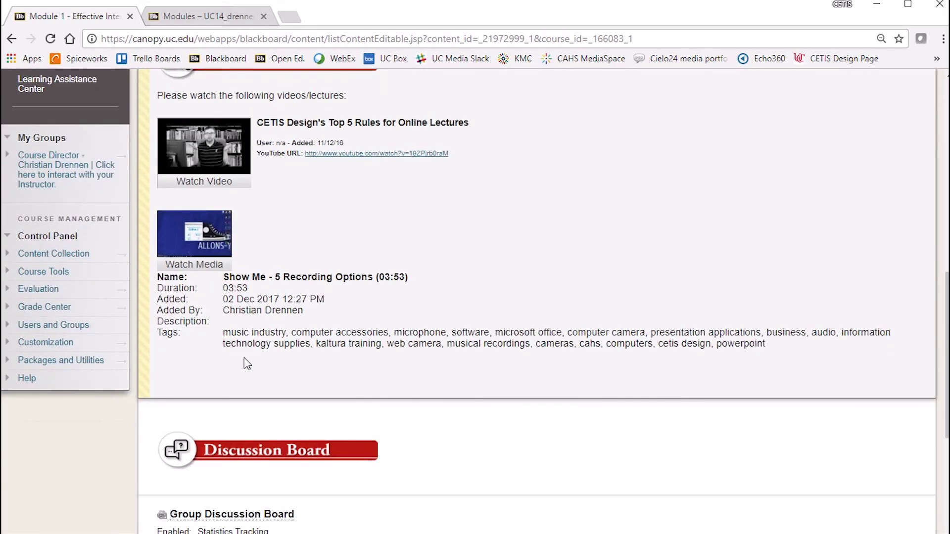
left_click(257, 403)
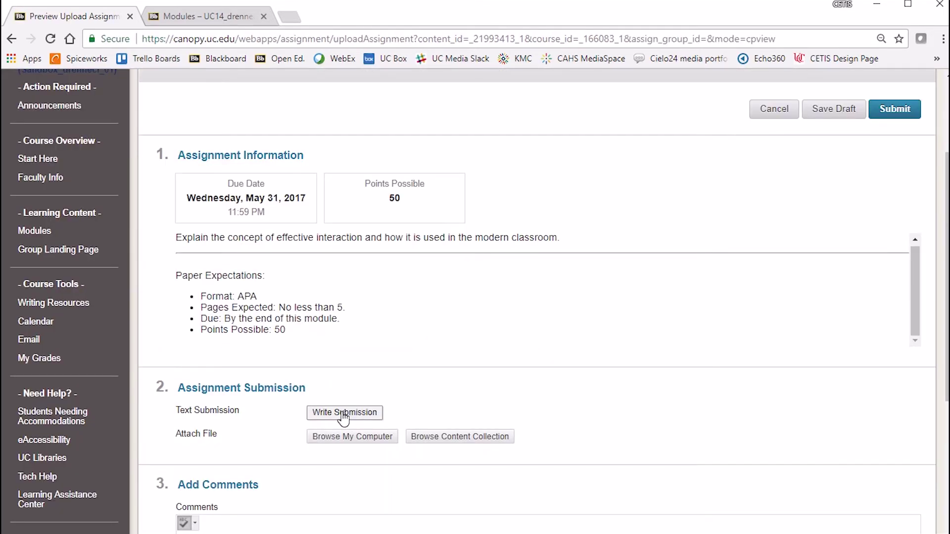
- Start a written submission and choose Kaltura Media from the Mashups list
left_click(343, 415)
scroll(695, 372, "down", 4)
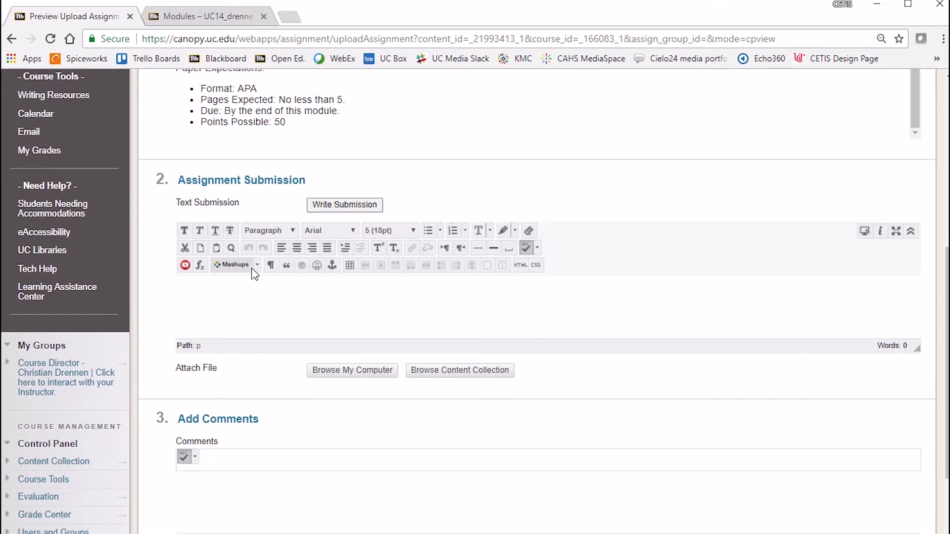
left_click(257, 265)
left_click(253, 310)
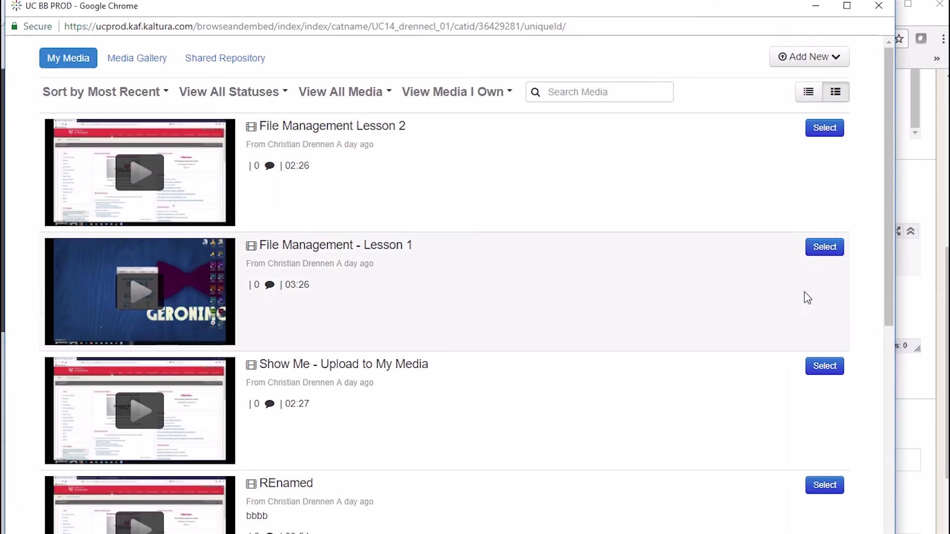